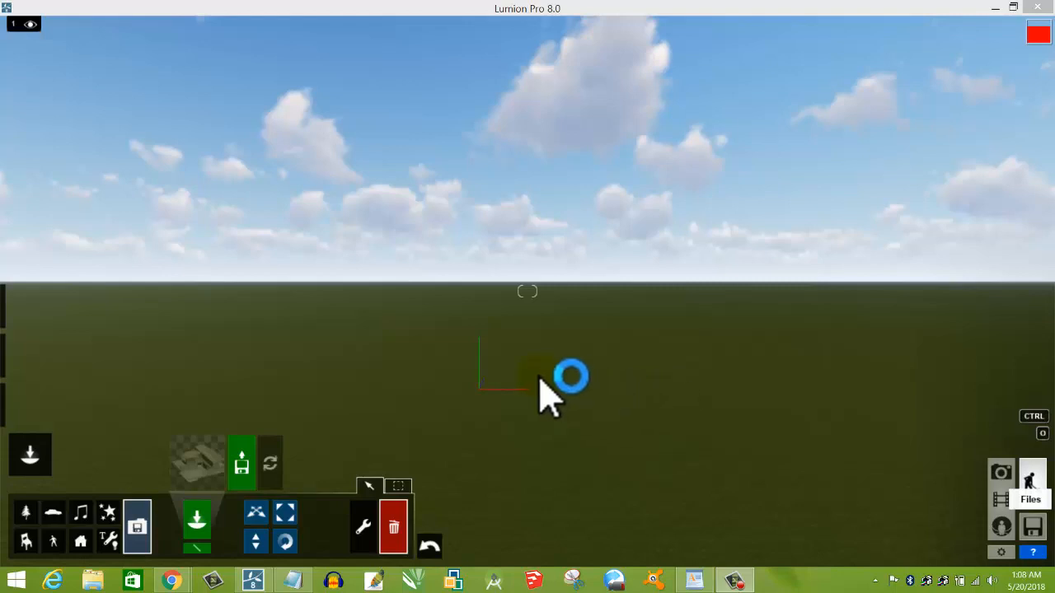
Choose the Villa Cabrera model from the import library and place one copy on the ground in front of the camera
left_click(218, 461)
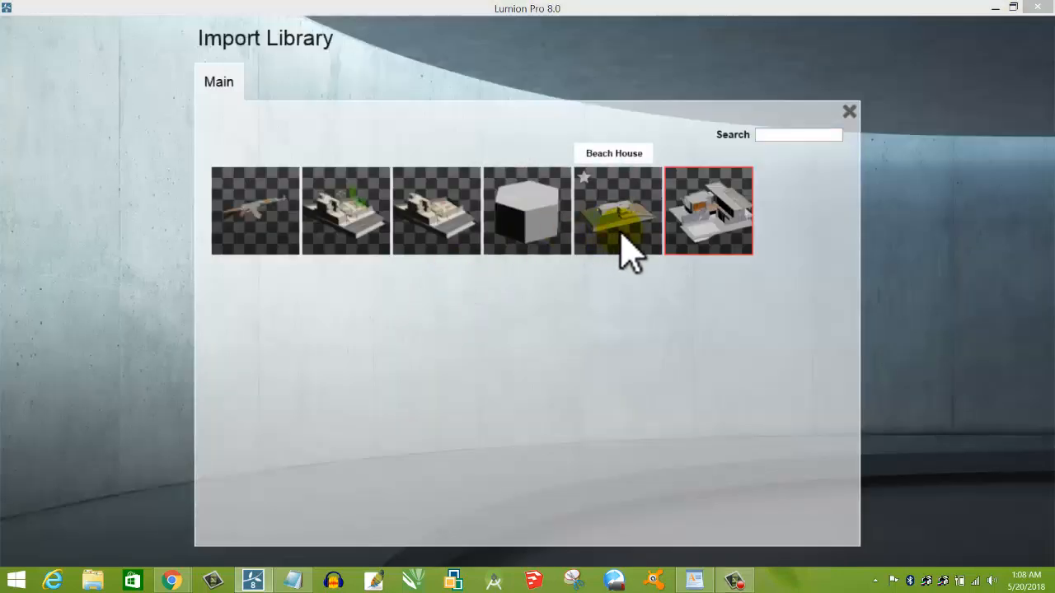
left_click(713, 227)
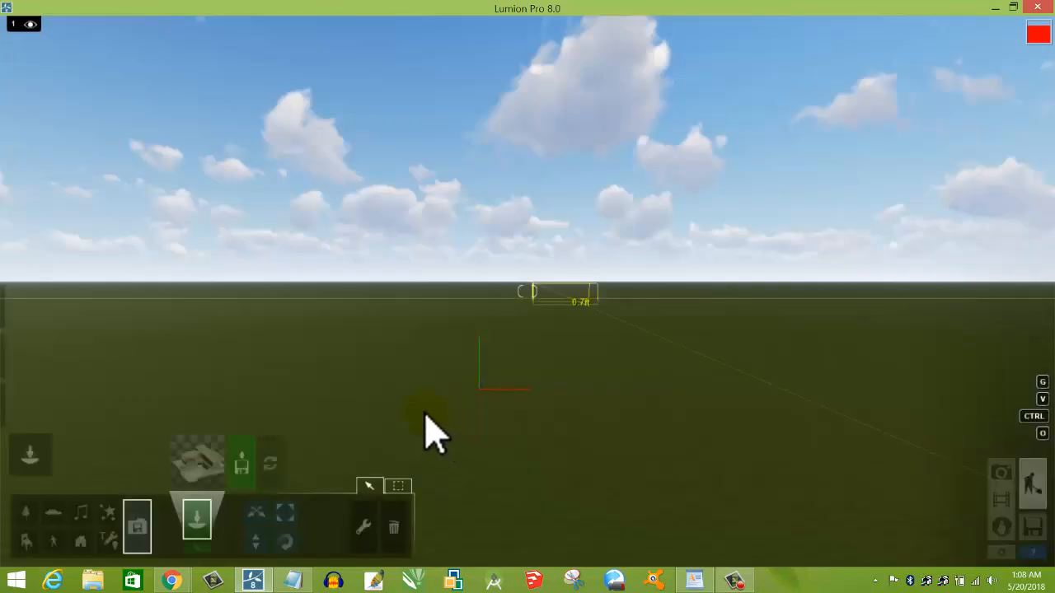
left_click(478, 383)
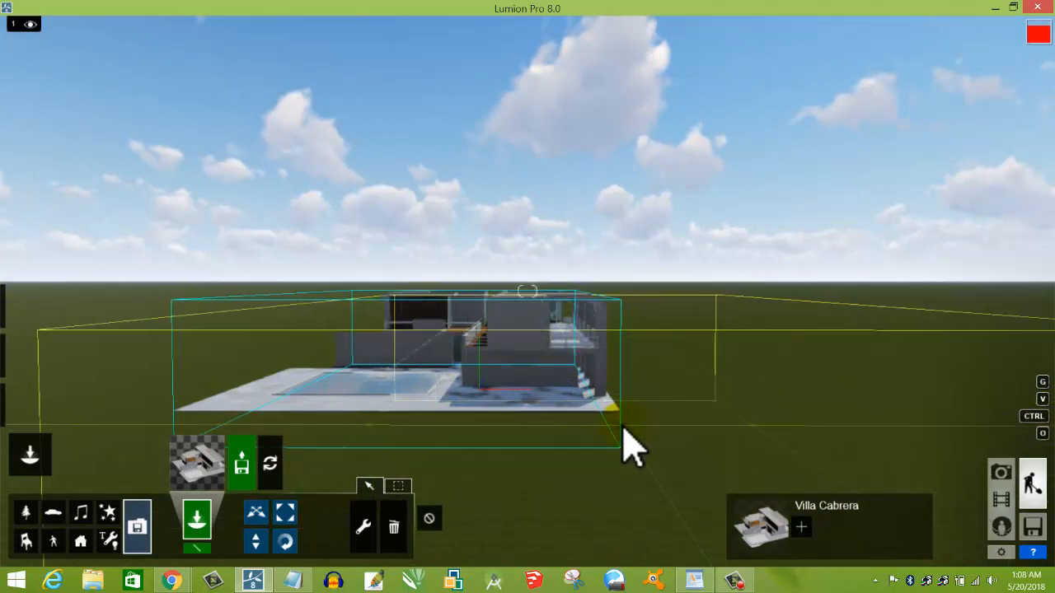
Start recording a new movie clip and capture a first camera keyframe of the whole villa and pool
right_click_drag(631, 449, 1006, 504)
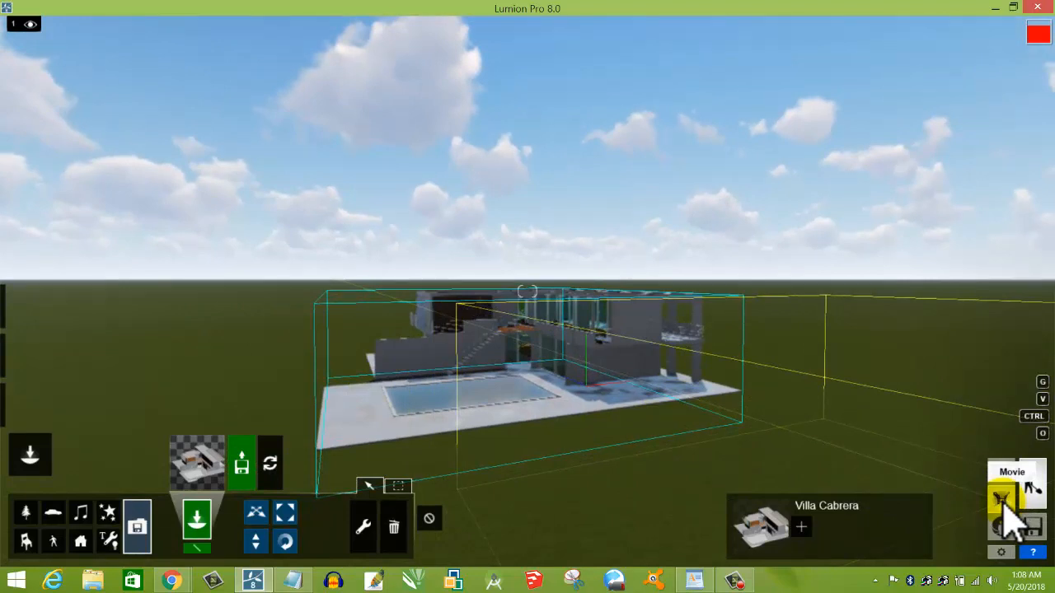
left_click(1002, 503)
left_click(152, 302)
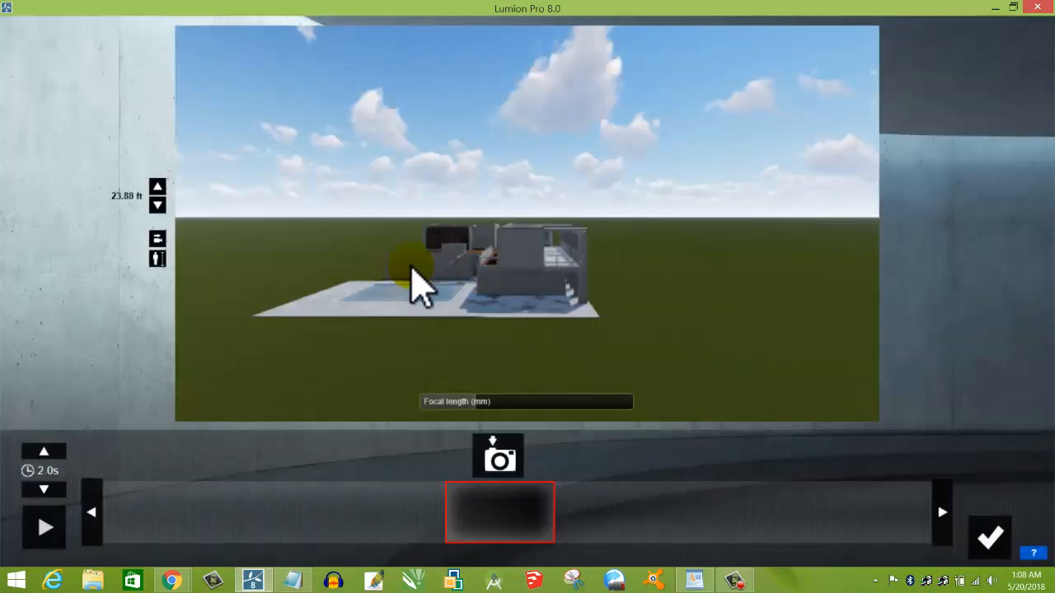
key("a")
right_click_drag(450, 272, 459, 356)
left_click(528, 478)
Capture two more keyframes, an angled poolside view and a close-up of the villa, and save the clip
key("a")
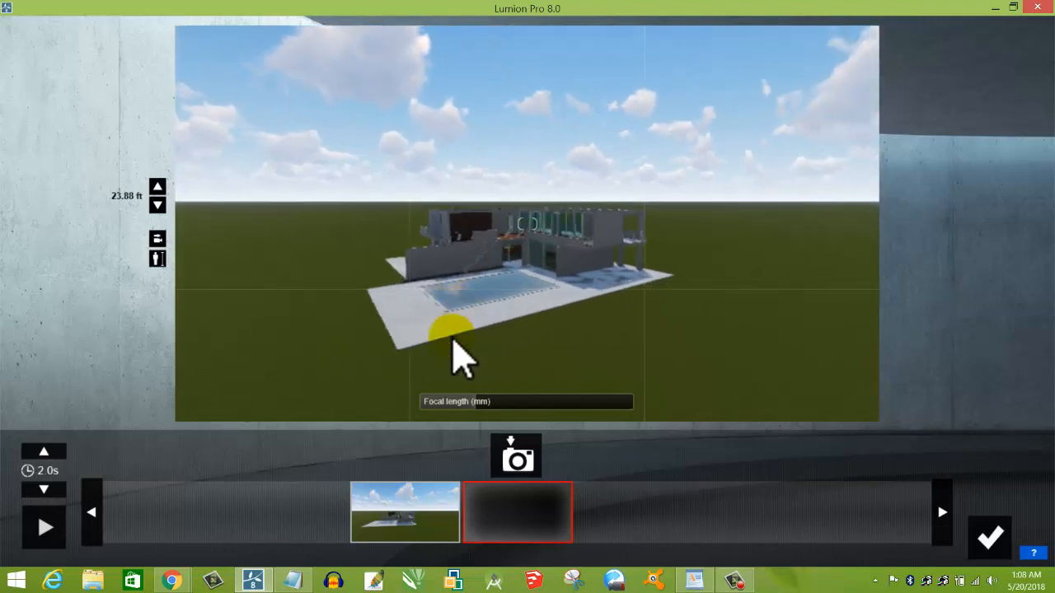
left_click(518, 458)
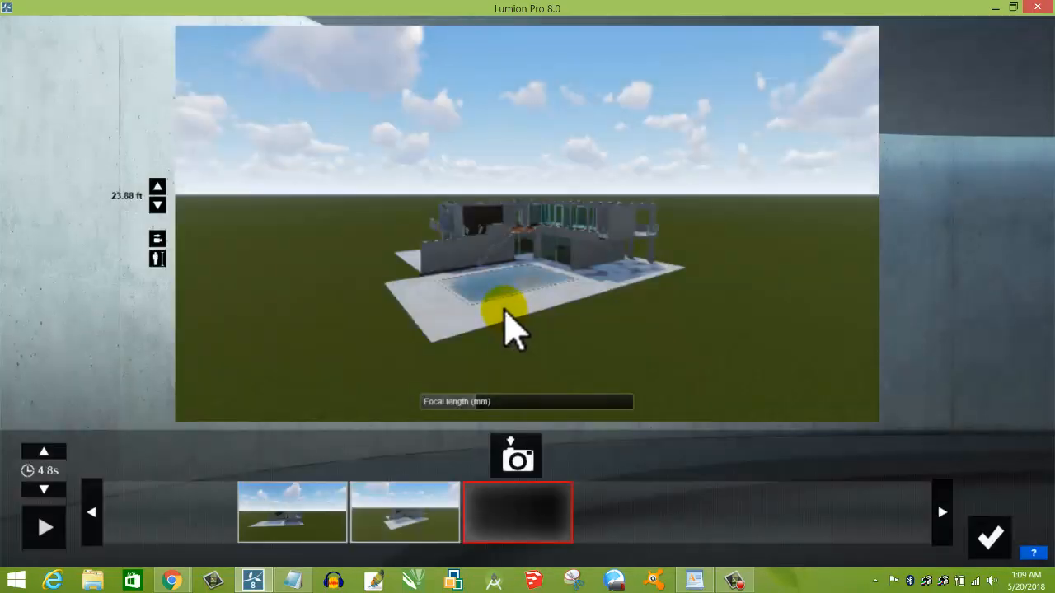
scroll(506, 354, "up", 3)
left_click(492, 429)
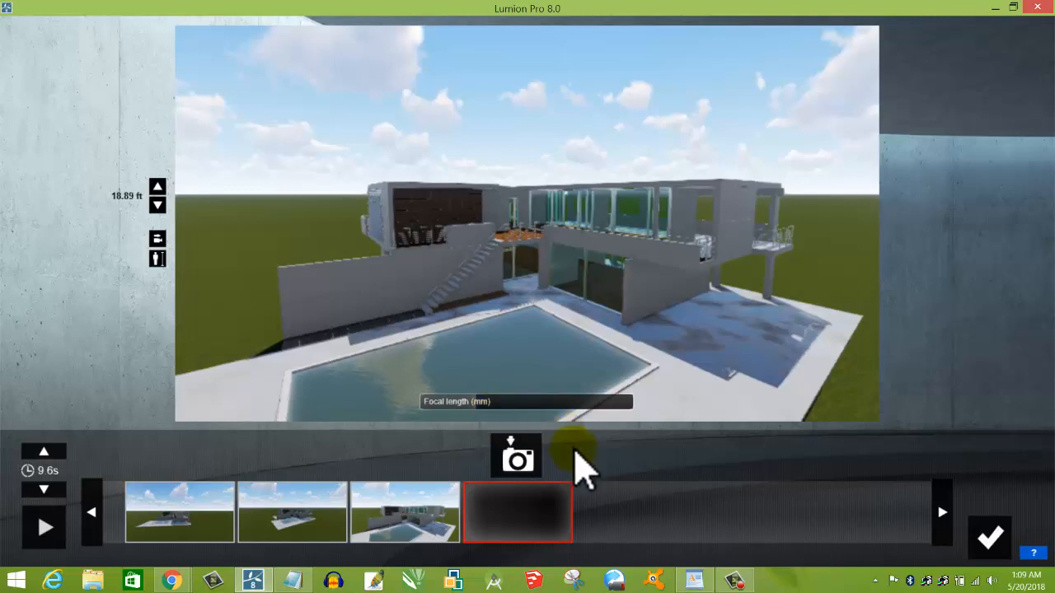
left_click(993, 544)
left_click(465, 322)
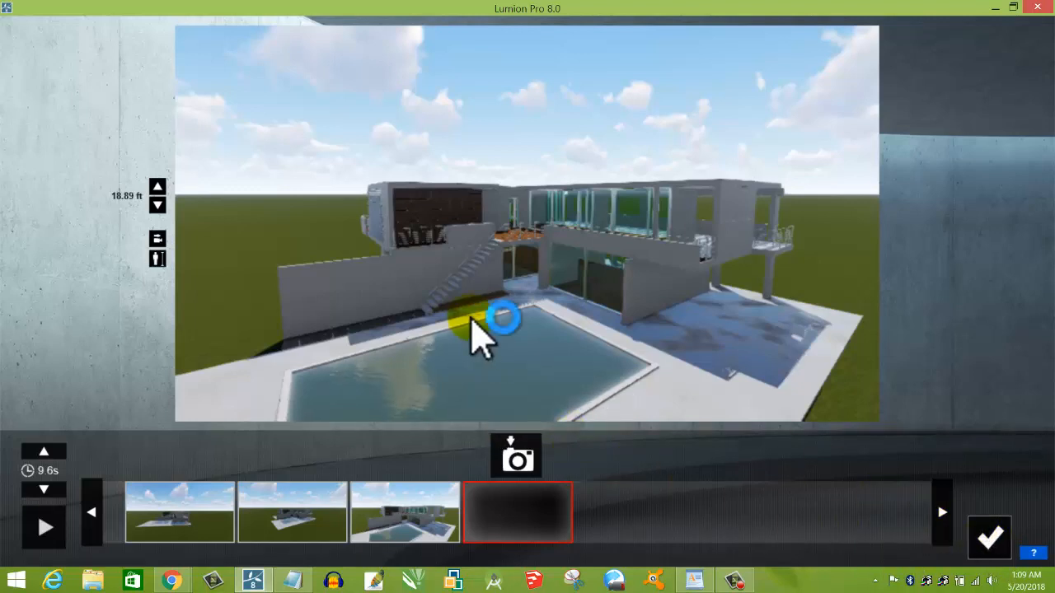
left_click(249, 299)
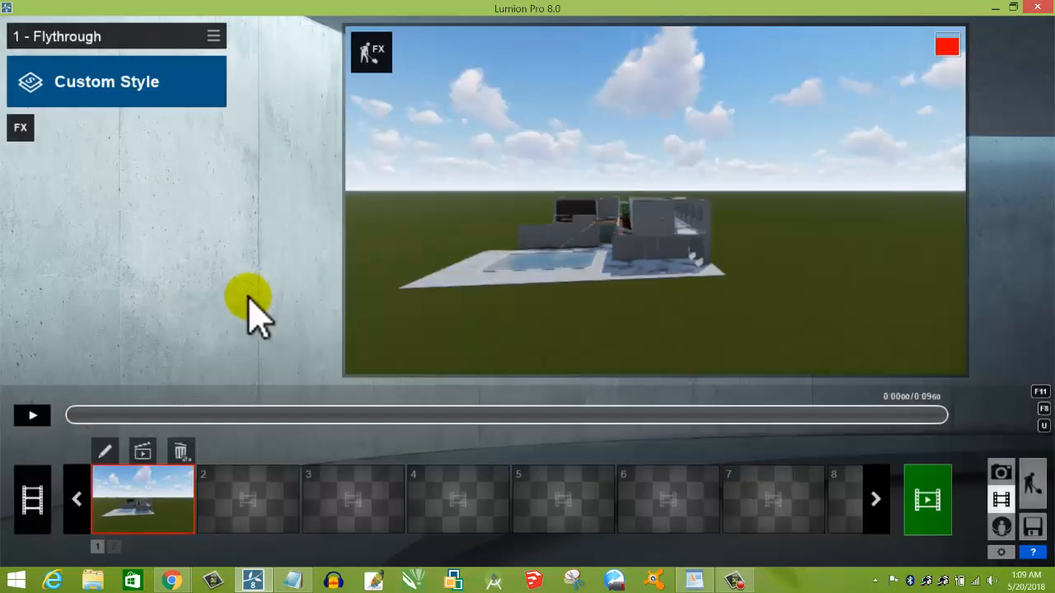
Add the Sun Study effect to the flythrough clip and open its location globe
left_click(20, 128)
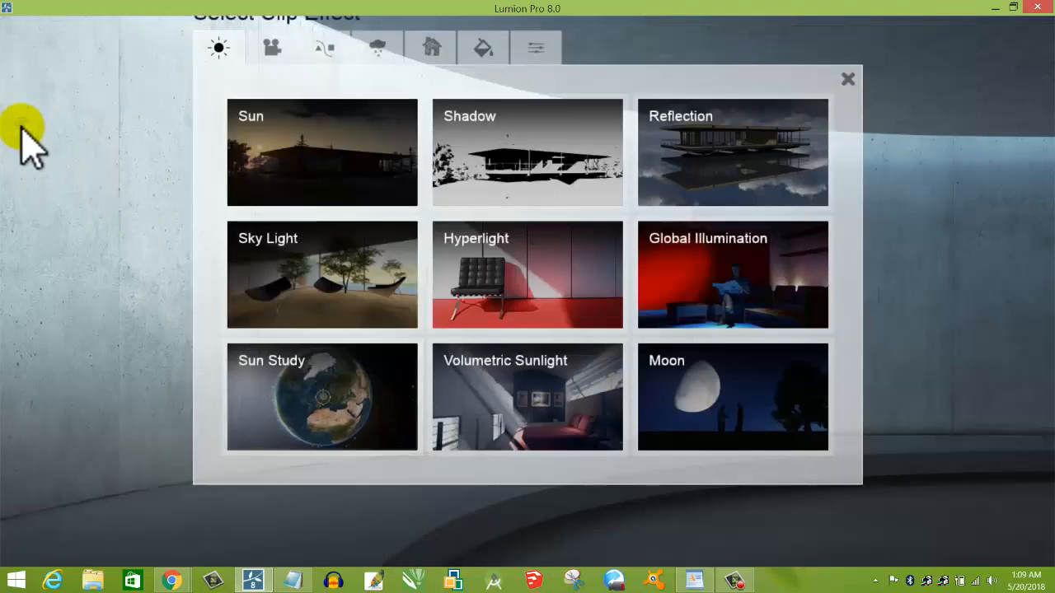
left_click(311, 412)
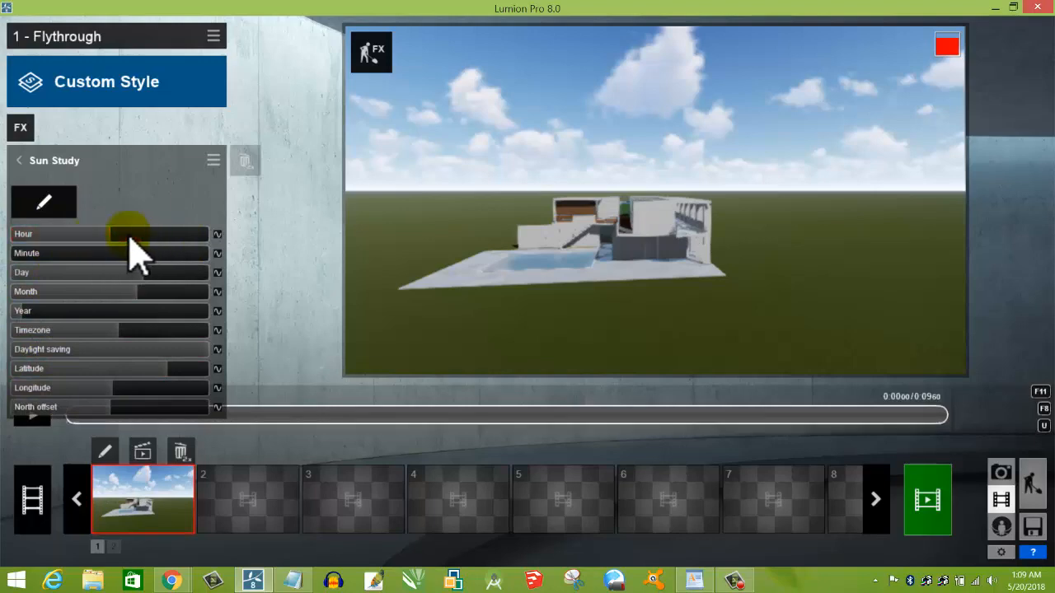
left_click(43, 203)
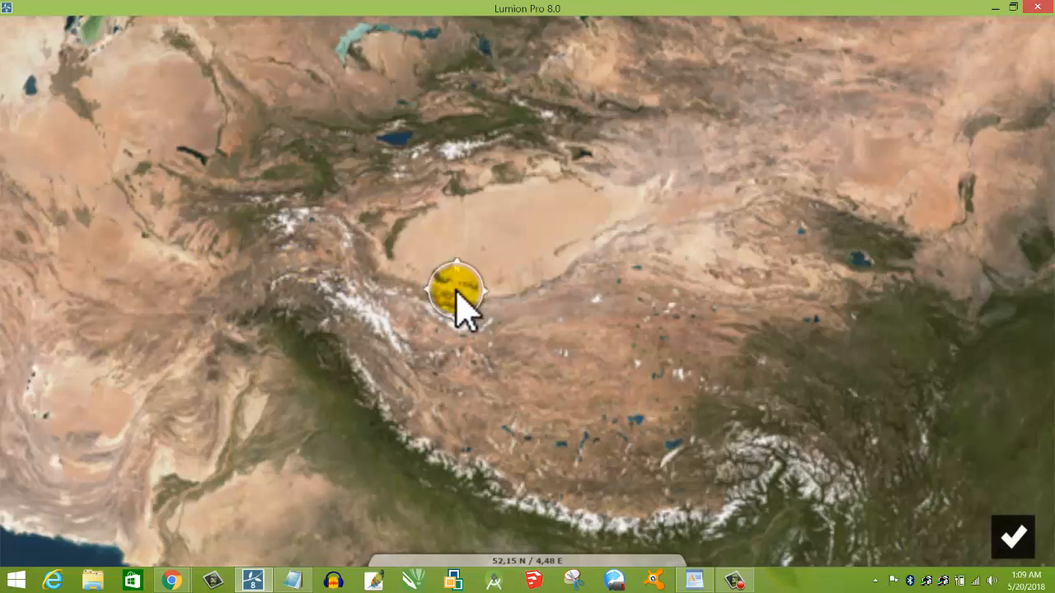
Try out sun-study locations across Asia on the globe, including 28,22 N / 90,63 E in the Himalayas
left_click(456, 290)
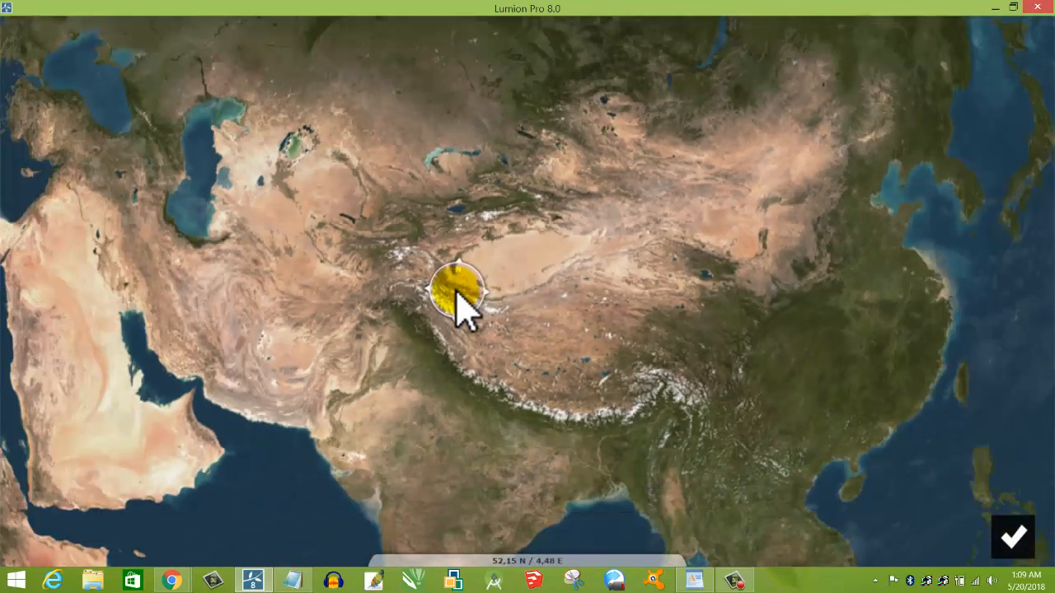
scroll(456, 292, "down", 5)
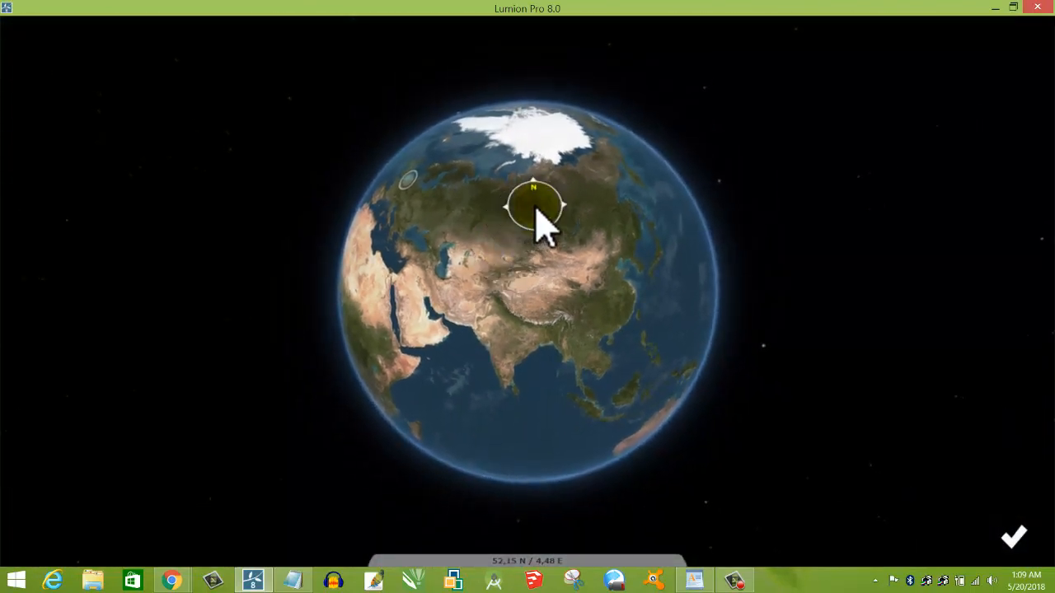
left_click_drag(535, 207, 536, 291)
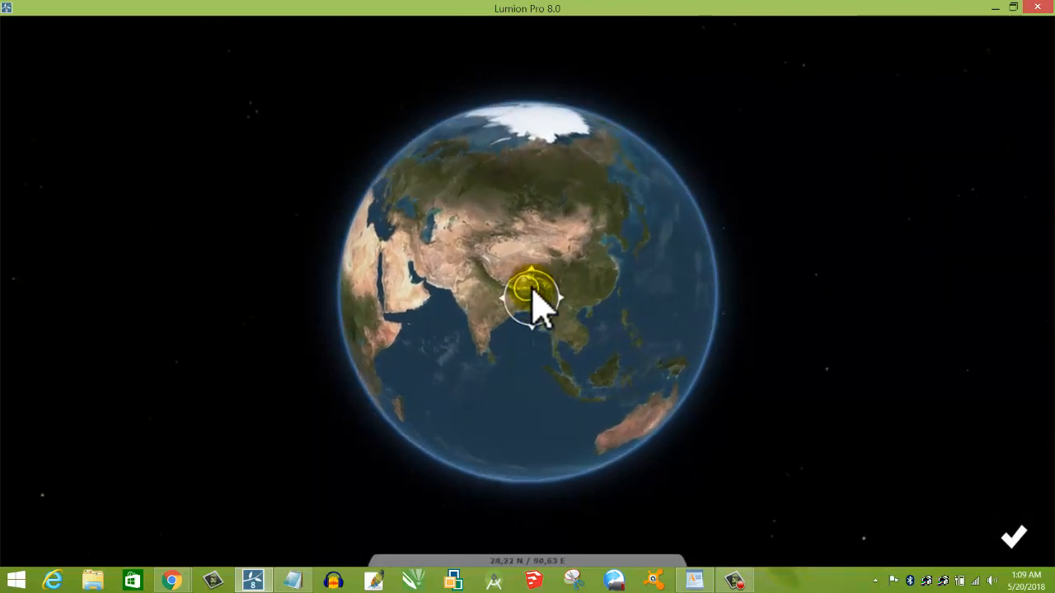
scroll(519, 271, "up", 8)
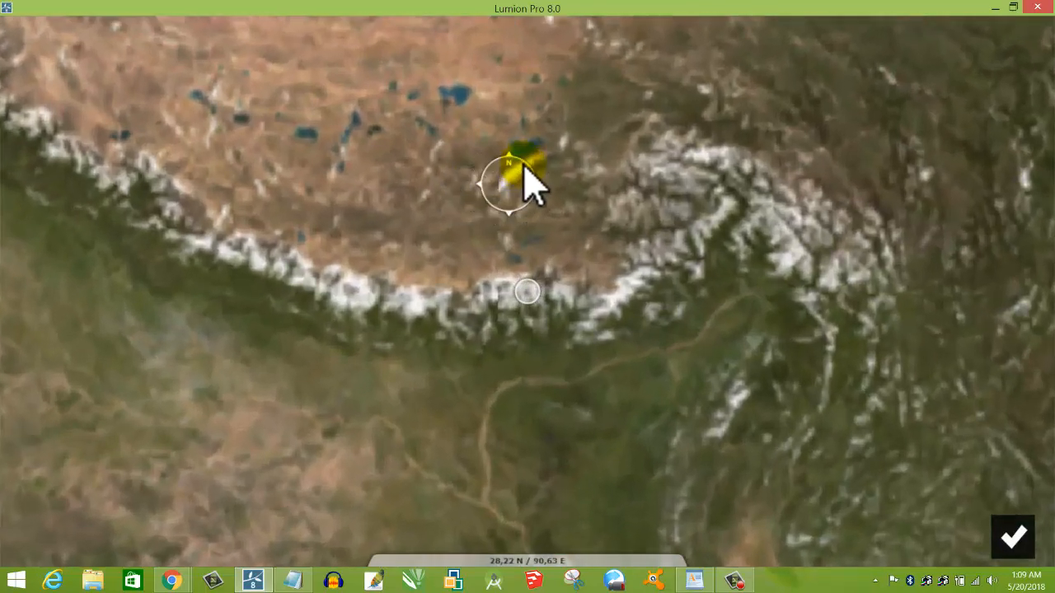
scroll(497, 239, "down", 6)
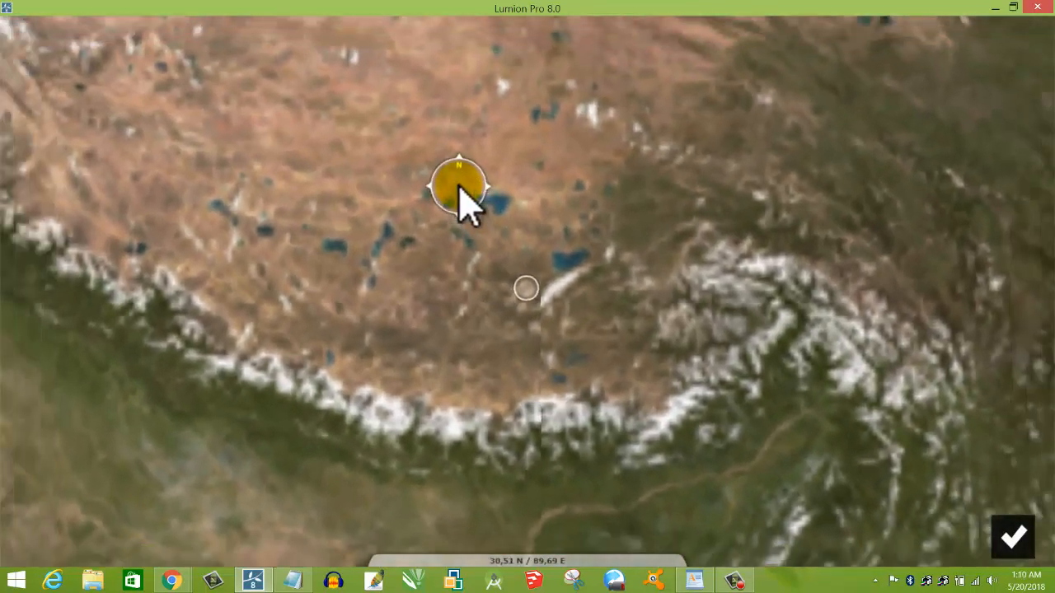
scroll(459, 201, "down", 6)
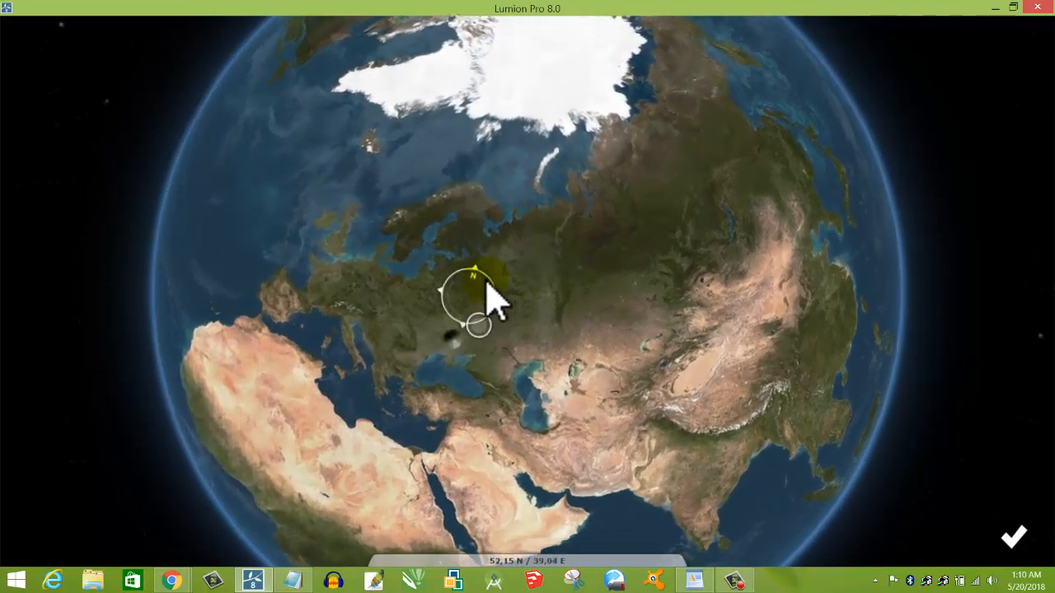
Set the sun-study location to 51,11 N / 41,27 E, north-east of the Black Sea, and accept it
scroll(478, 309, "up", 5)
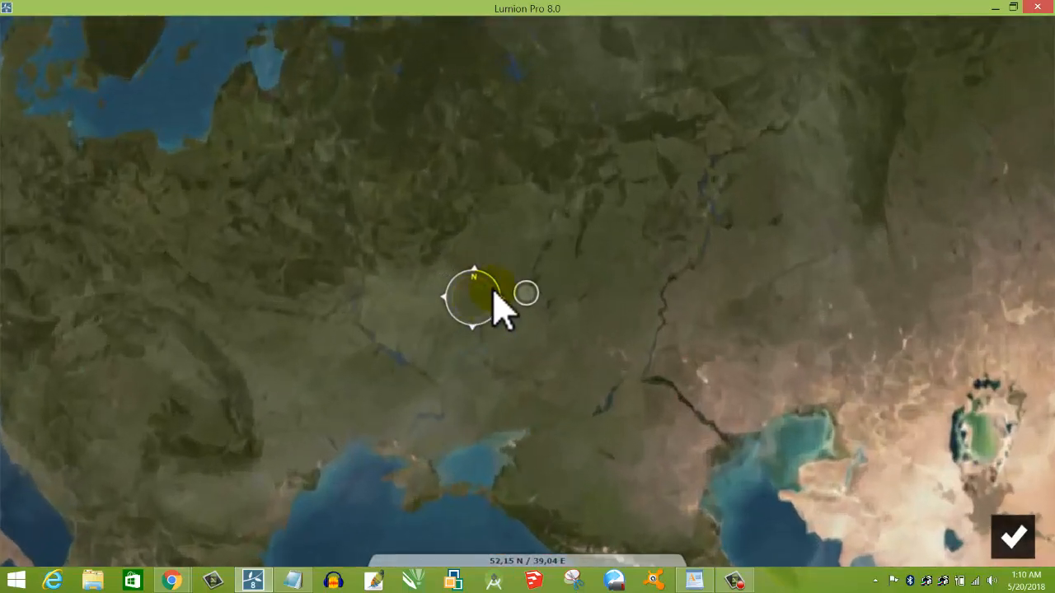
scroll(640, 375, "down", 5)
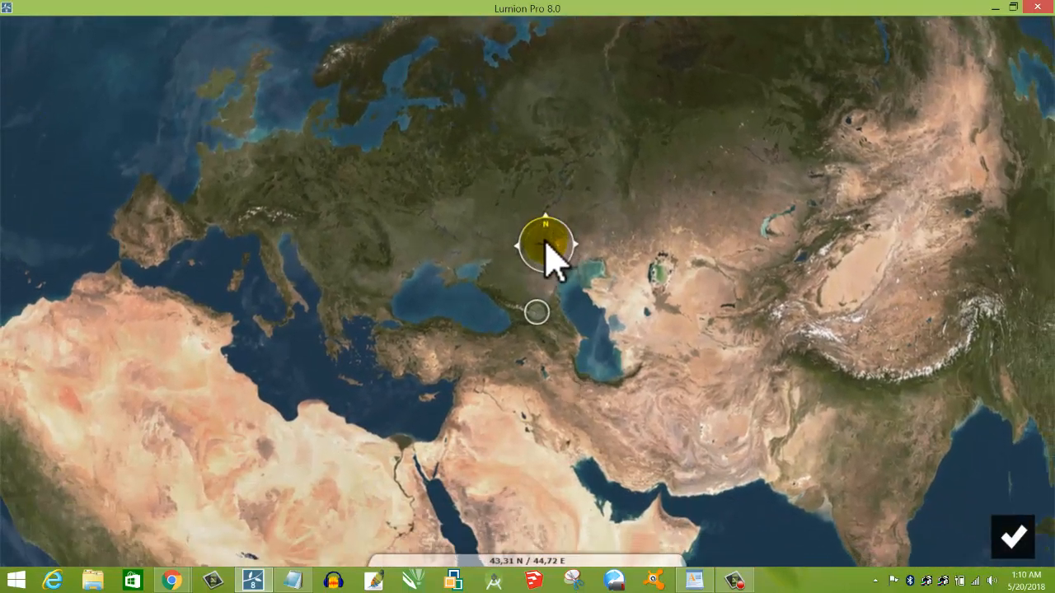
left_click(586, 340)
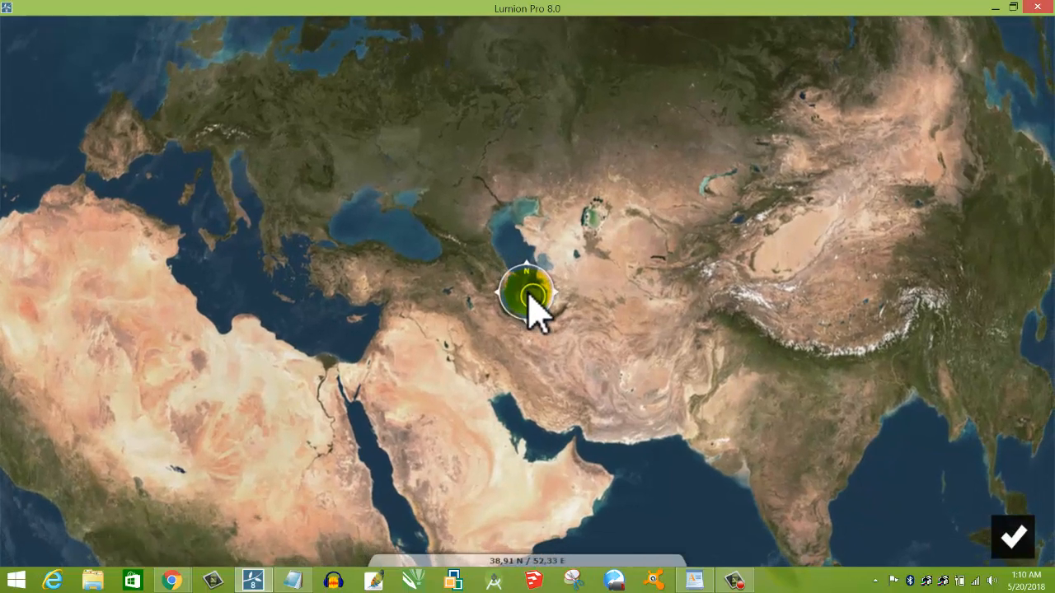
left_click_drag(528, 294, 443, 168)
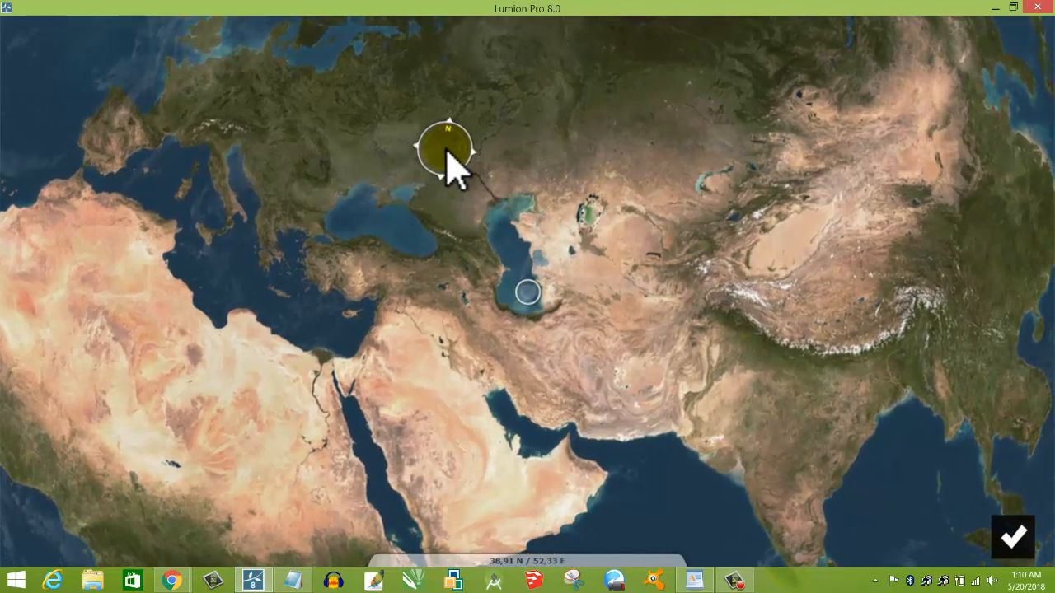
left_click(446, 151)
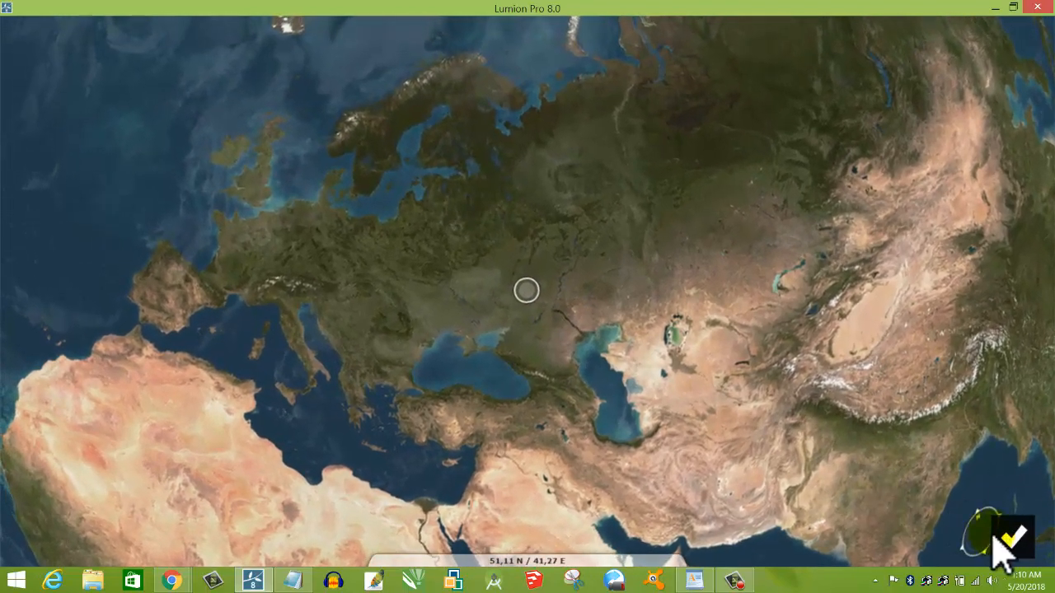
left_click(1017, 544)
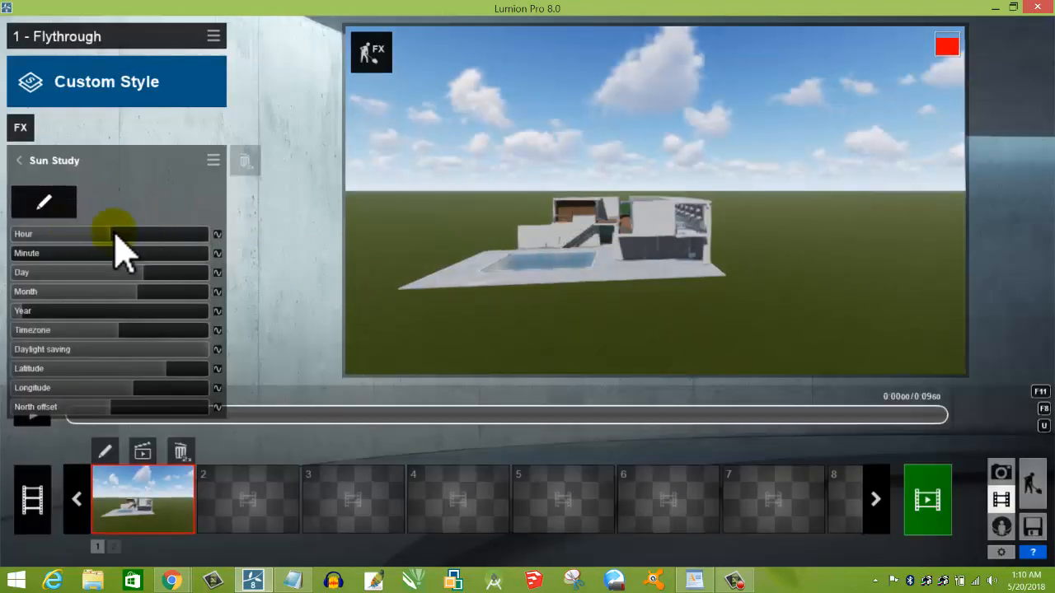
Vary the Sun Study hour in fine increments through 24 and 16, and settle on an early-afternoon hour
mouse_move(105, 237)
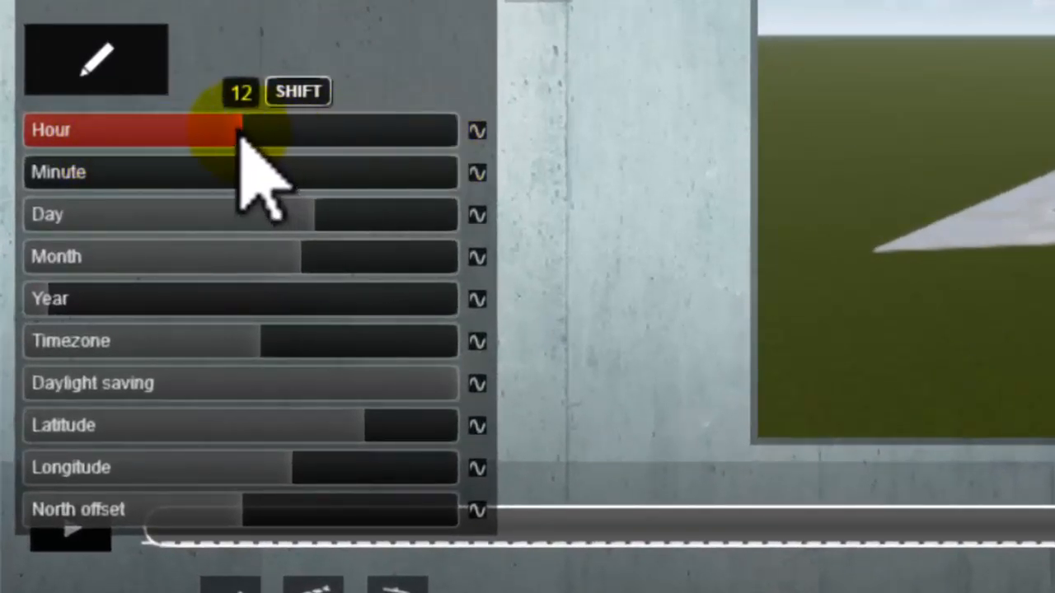
left_click(245, 131)
left_click_drag(275, 138, 463, 148, "shift")
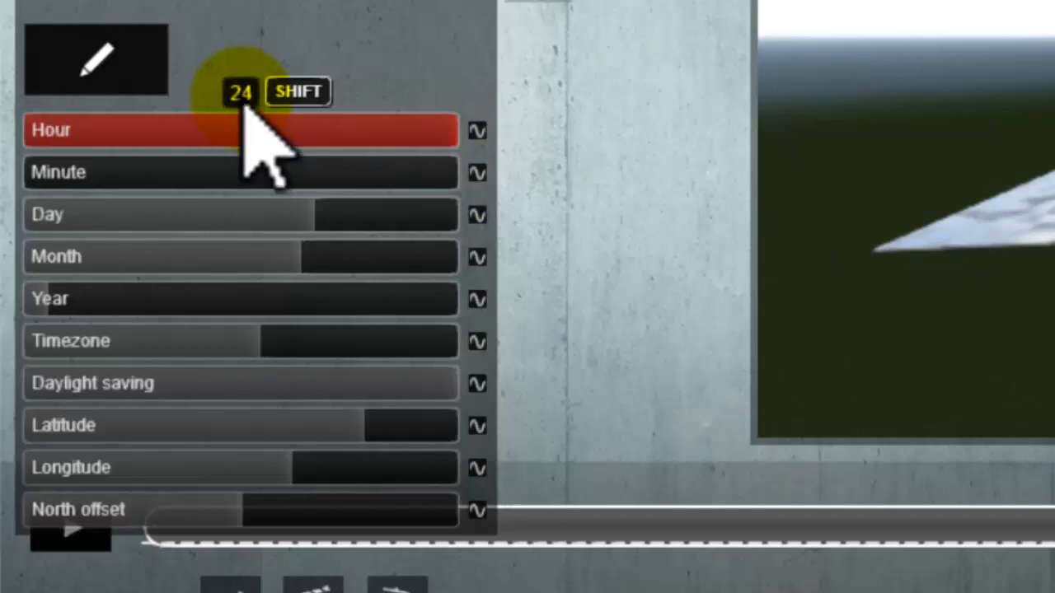
left_click_drag(384, 137, 262, 144, "shift")
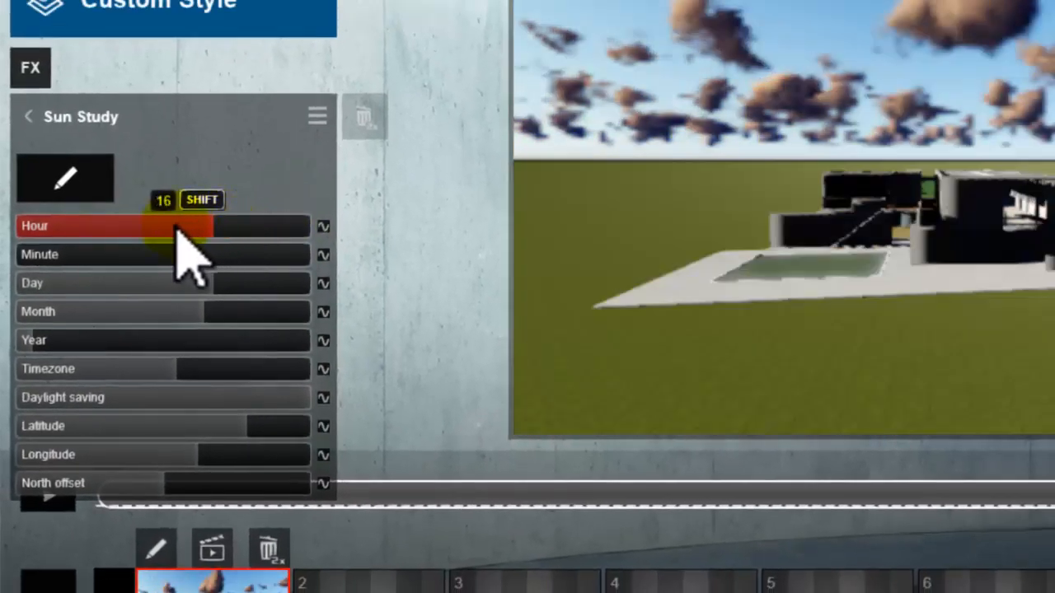
mouse_move(176, 229)
left_mouse_down("shift")
mouse_move(24, 224)
mouse_move(127, 236)
mouse_move(189, 229)
left_mouse_up("shift")
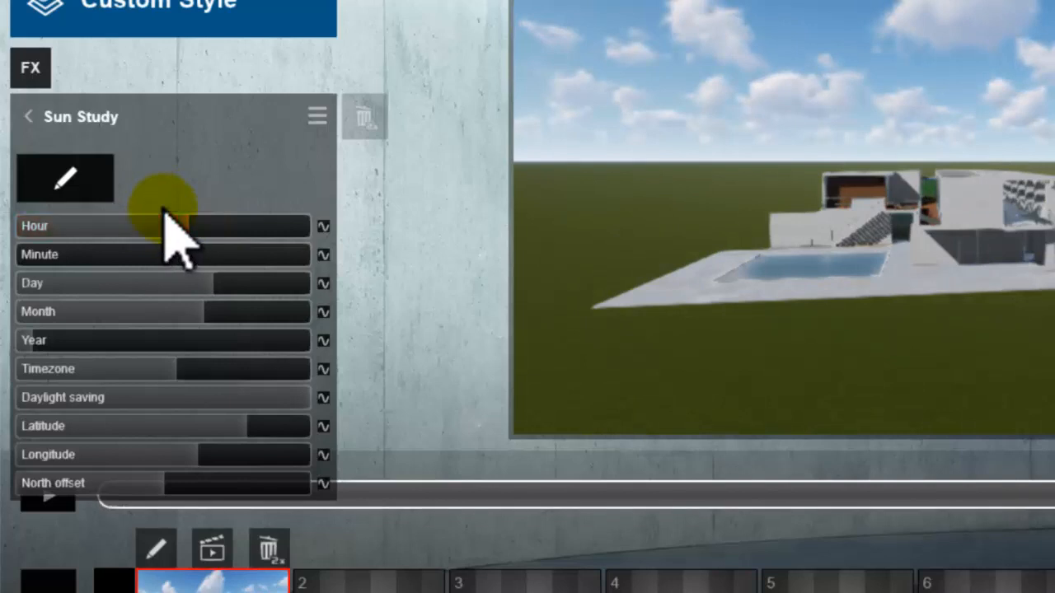
Raise the Sun Study minute to 59, and reduce it to roughly three quarters of its range
left_click_drag(163, 210, 313, 258, "shift")
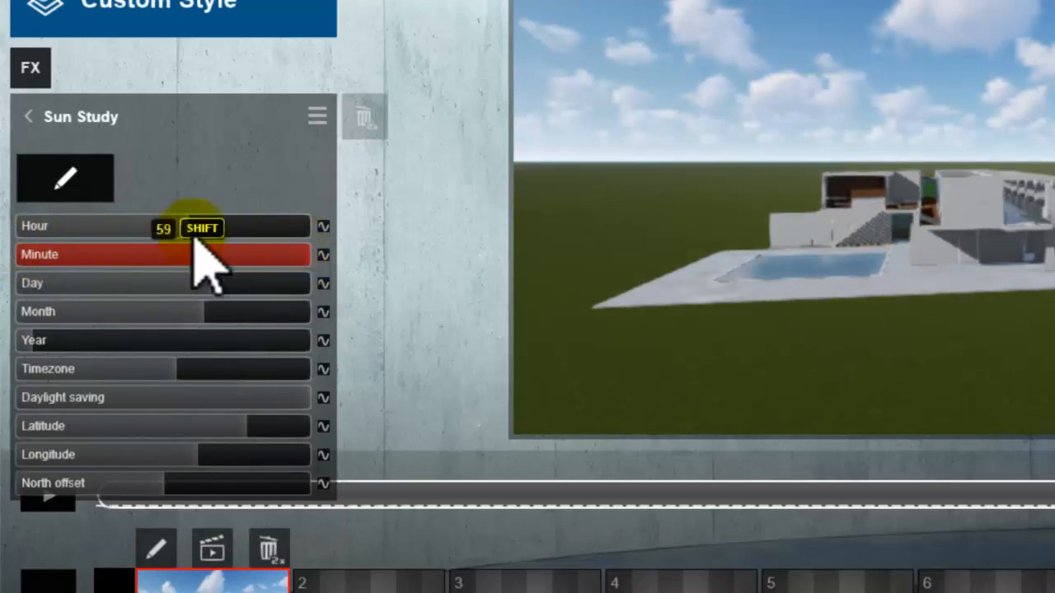
left_click(166, 224)
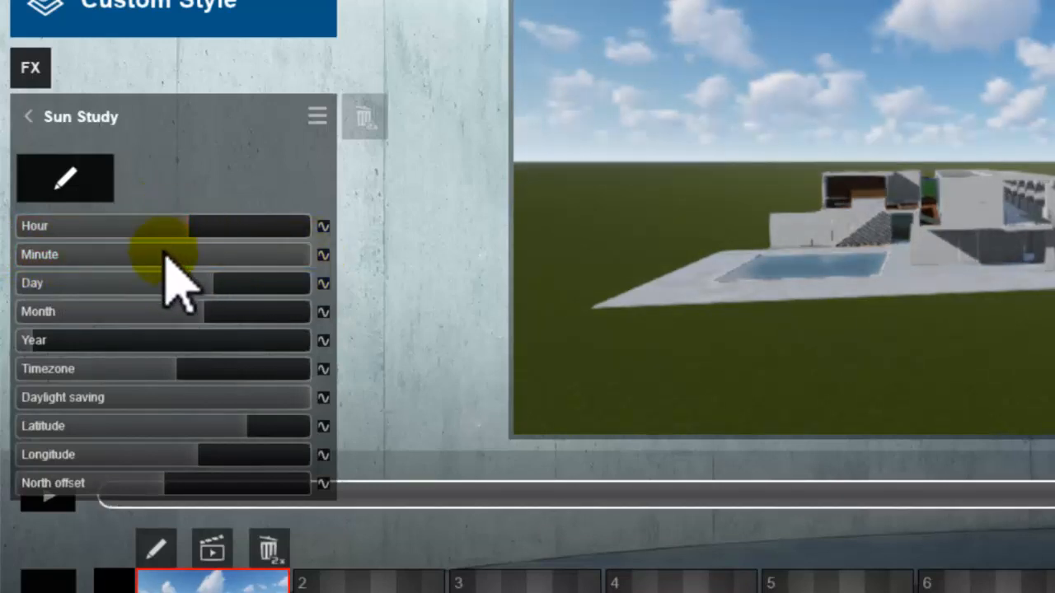
left_click(167, 254)
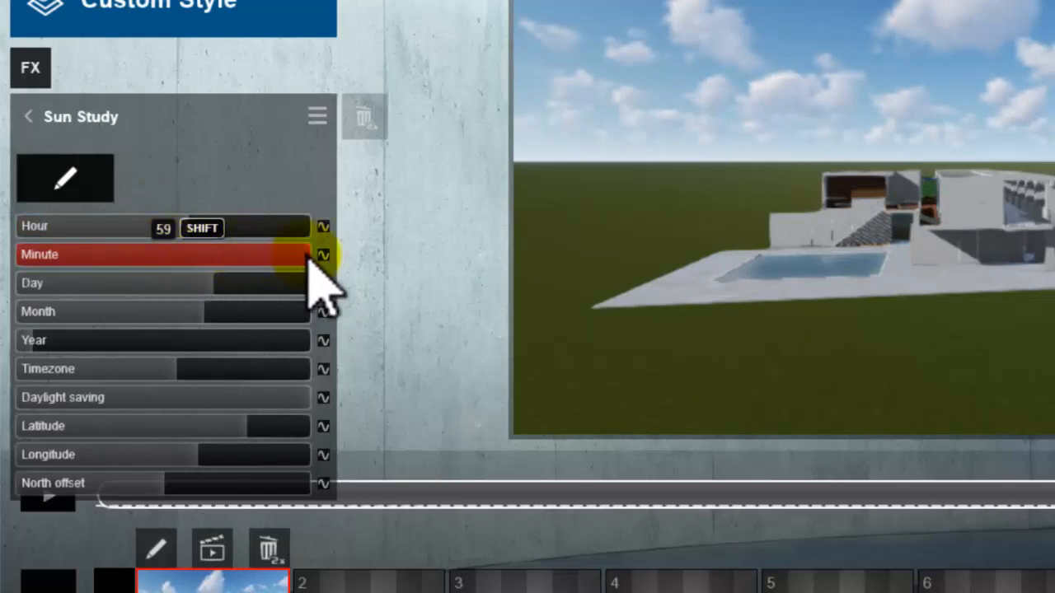
left_click_drag(297, 260, 142, 289)
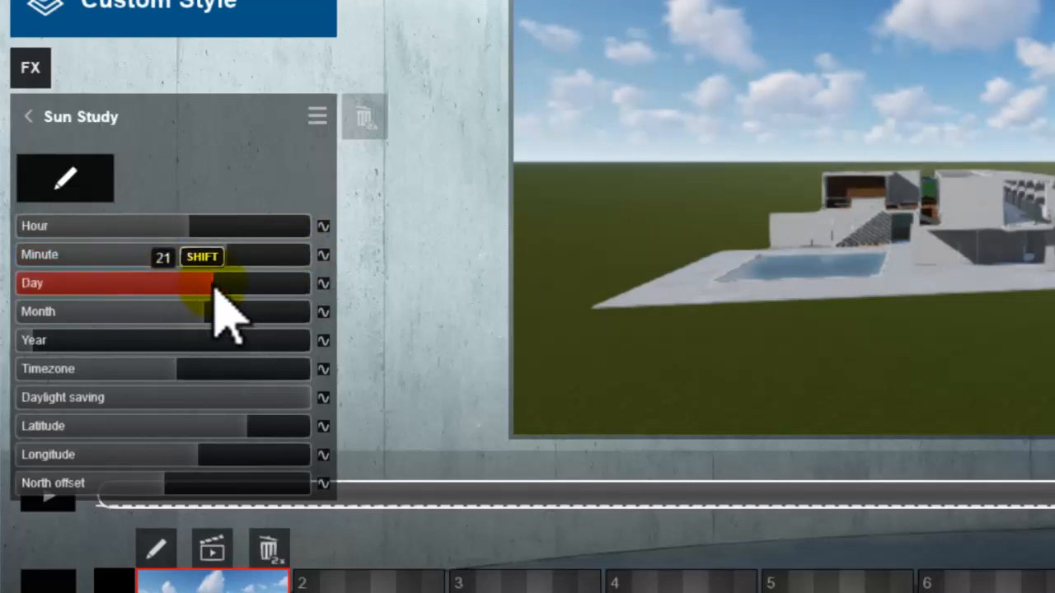
Try the Sun Study day at 31 and settle on 25
left_click_drag(216, 290, 313, 290)
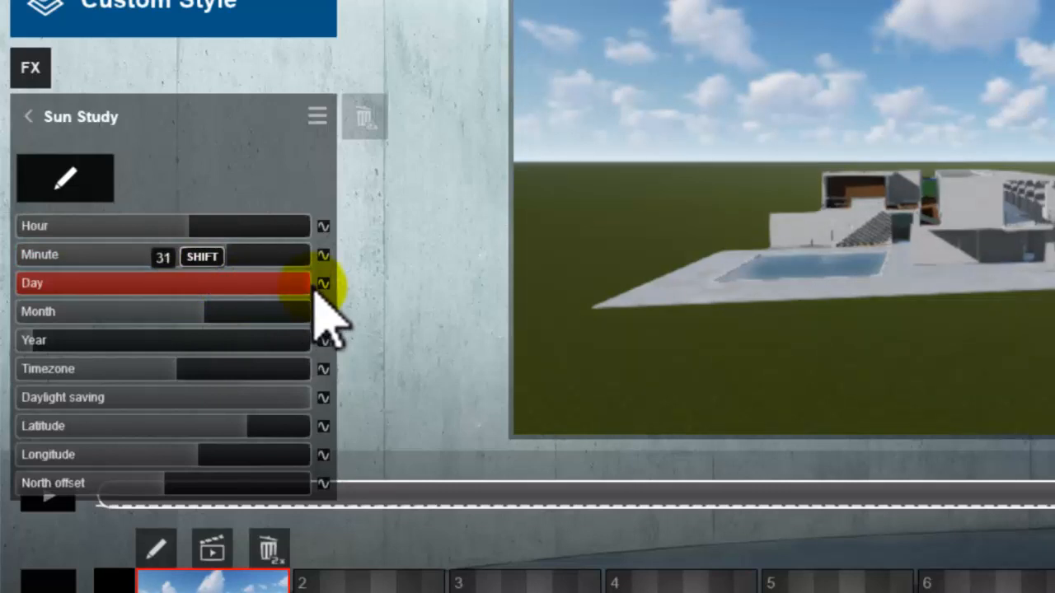
left_click_drag(313, 289, 248, 293)
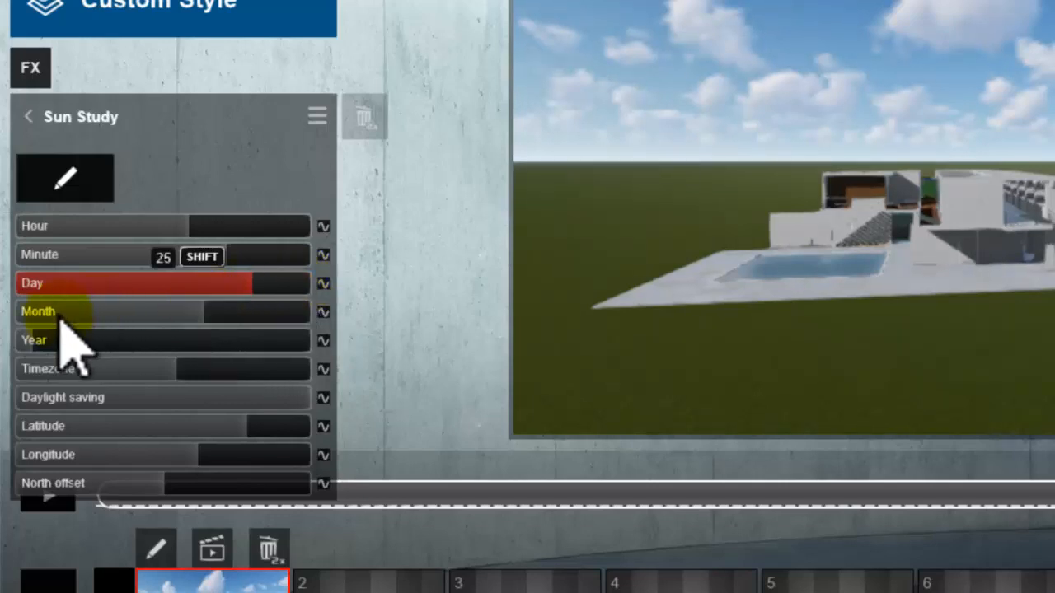
Set the Sun Study month to November and reduce the year to 2012
left_click_drag(42, 314, 281, 313)
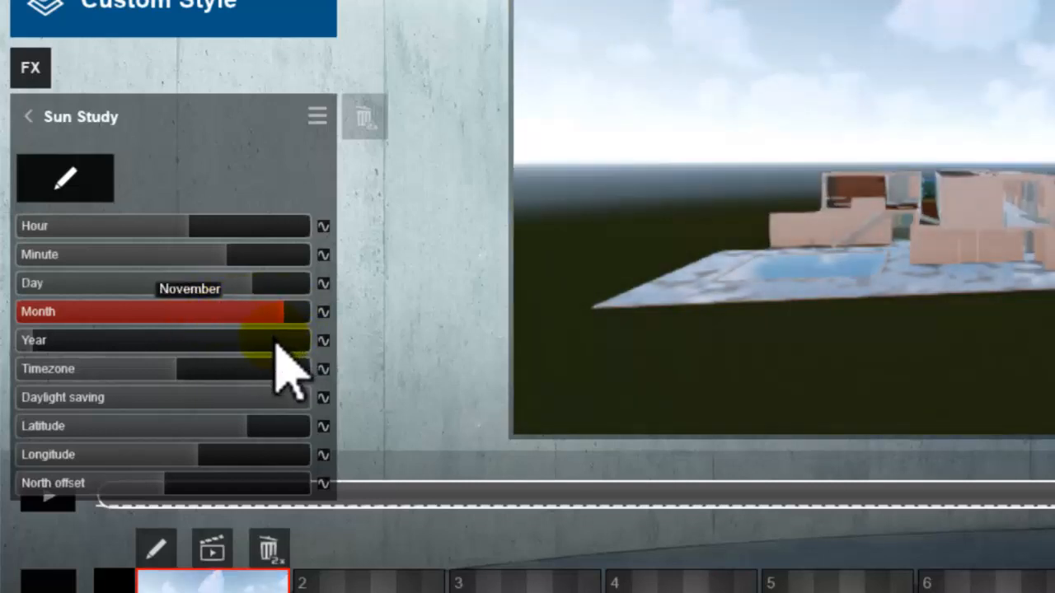
left_click(45, 344)
left_click_drag(45, 346, 21, 345)
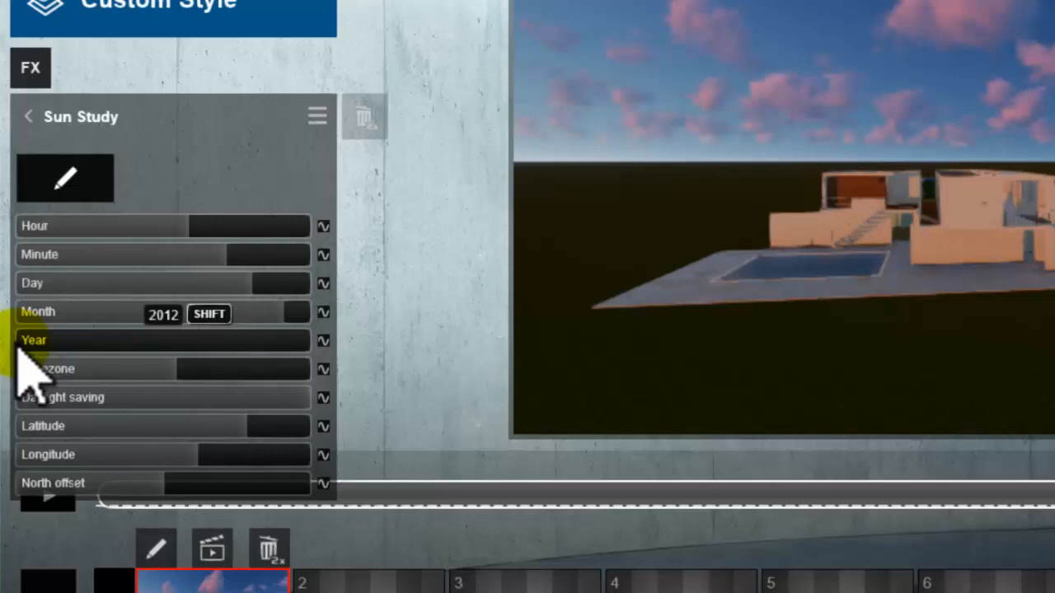
mouse_move(20, 346)
left_mouse_down()
mouse_move(313, 346)
mouse_move(19, 354)
left_mouse_up()
Try lower timezone and daylight saving values for the Sun Study
left_click(173, 371)
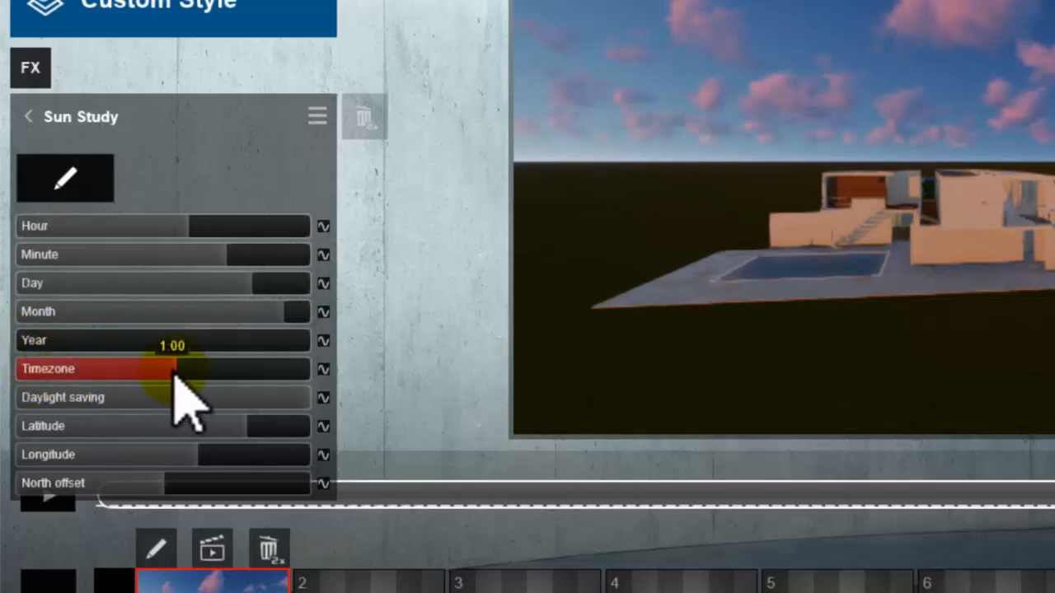
left_click_drag(174, 372, 93, 438)
Change the Sun Study coordinates to latitude 38.13 N and longitude 75 E
mouse_move(240, 431)
left_mouse_down()
mouse_move(167, 430)
mouse_move(244, 426)
mouse_move(229, 426)
left_mouse_up()
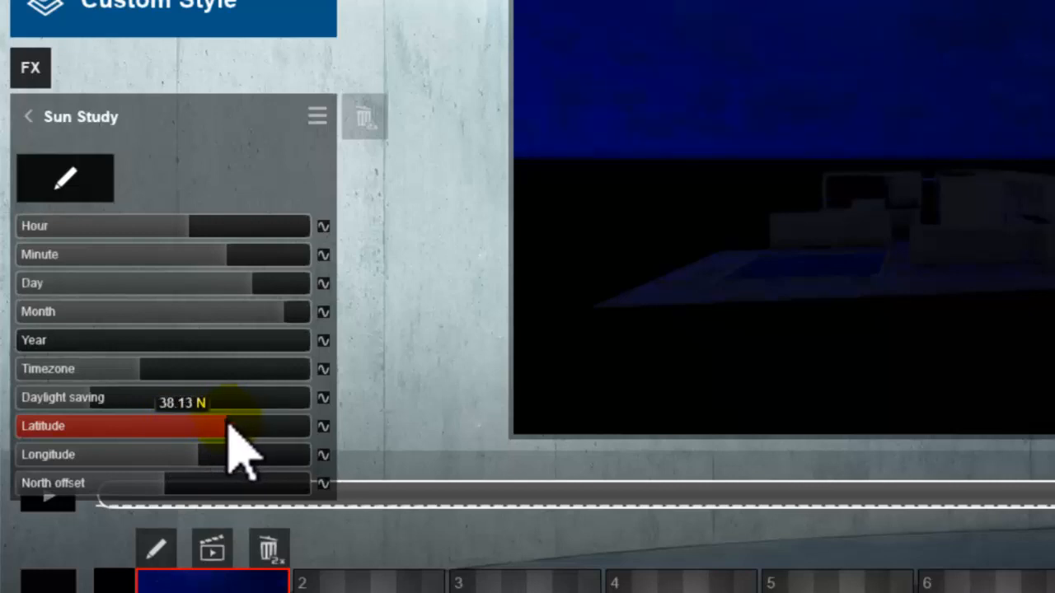
mouse_move(201, 458)
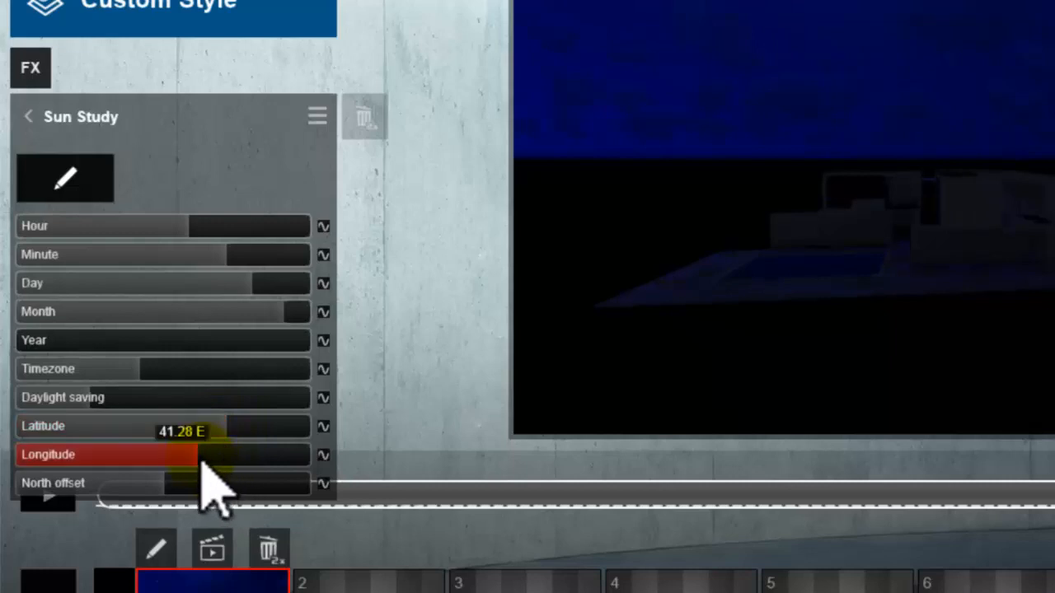
left_click_drag(205, 458, 229, 464)
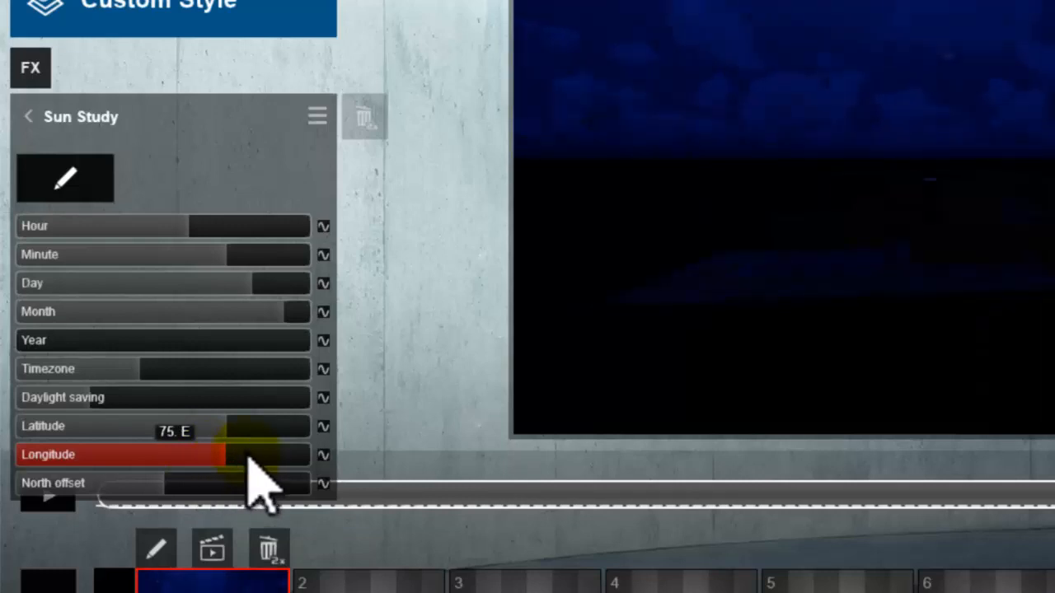
Raise the Sun Study daylight saving to 0:30 and the timezone to 5:15
left_click_drag(37, 393, 242, 405)
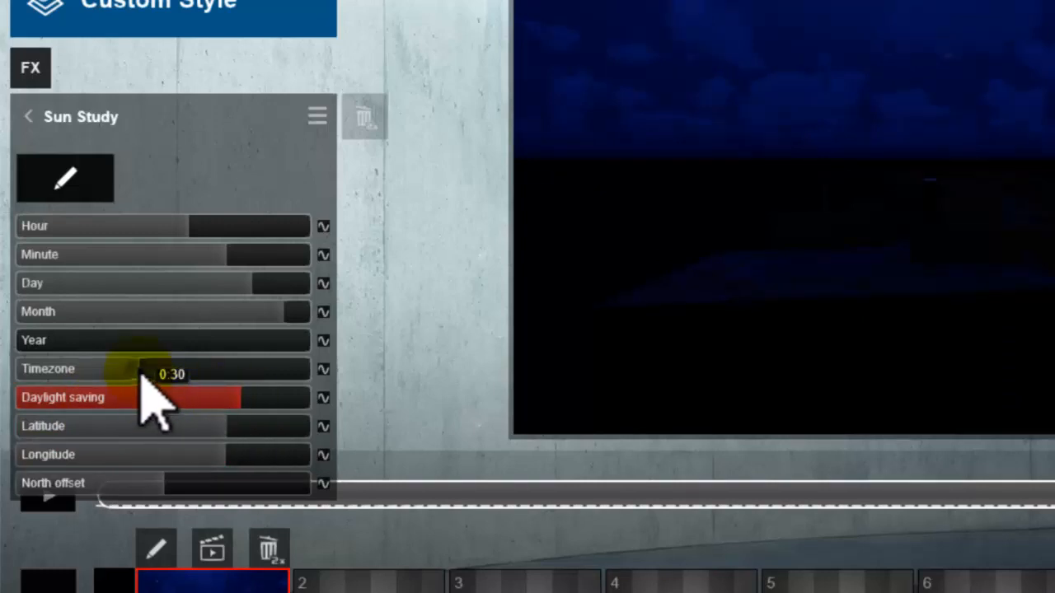
left_click_drag(118, 370, 229, 371)
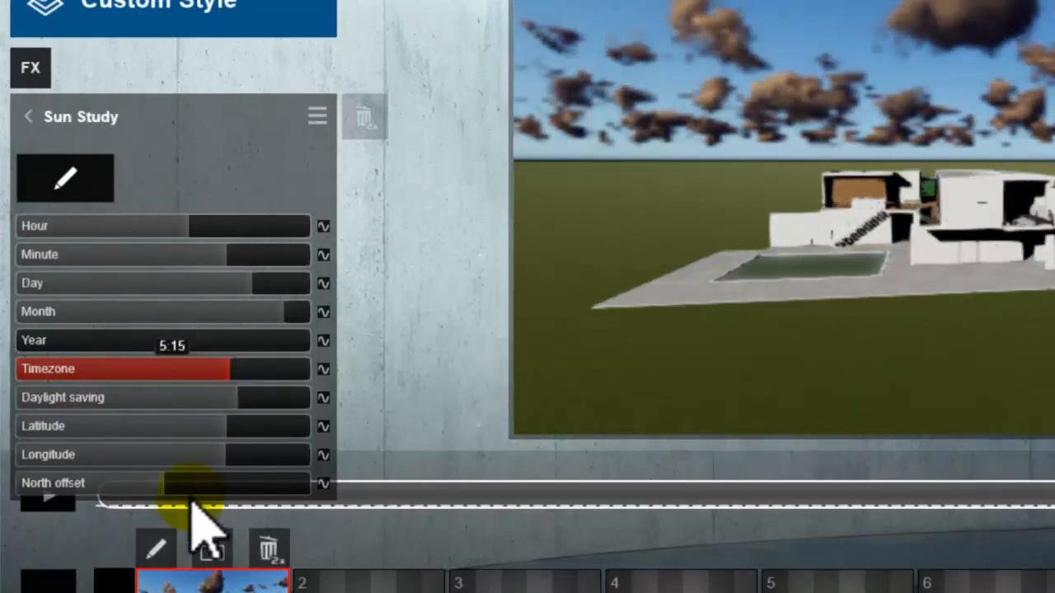
Rotate the Sun Study compass around the villa by setting the north offset to -139
left_click(124, 488)
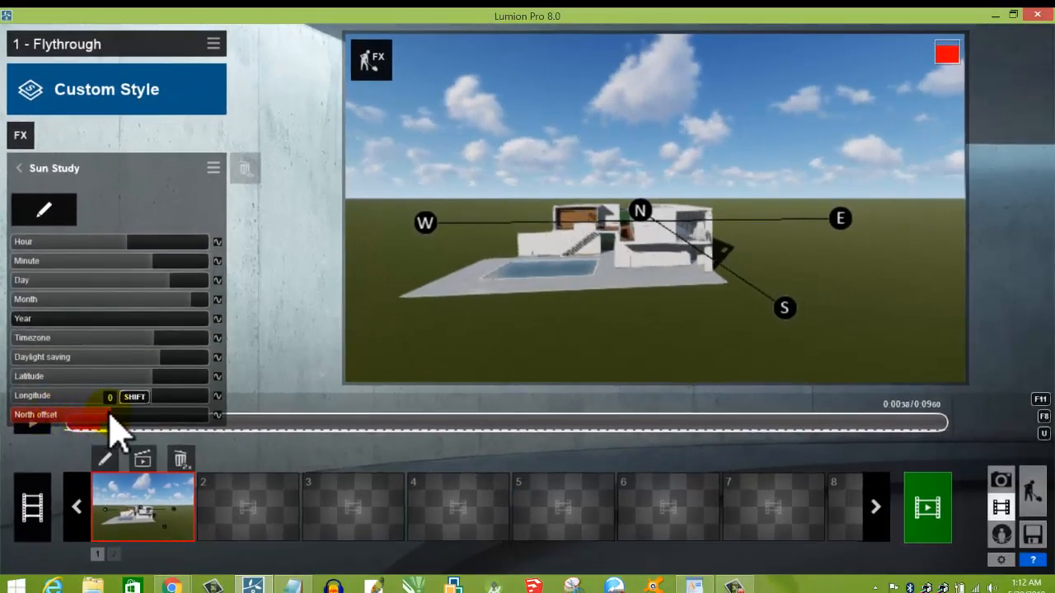
left_click_drag(109, 414, 35, 425)
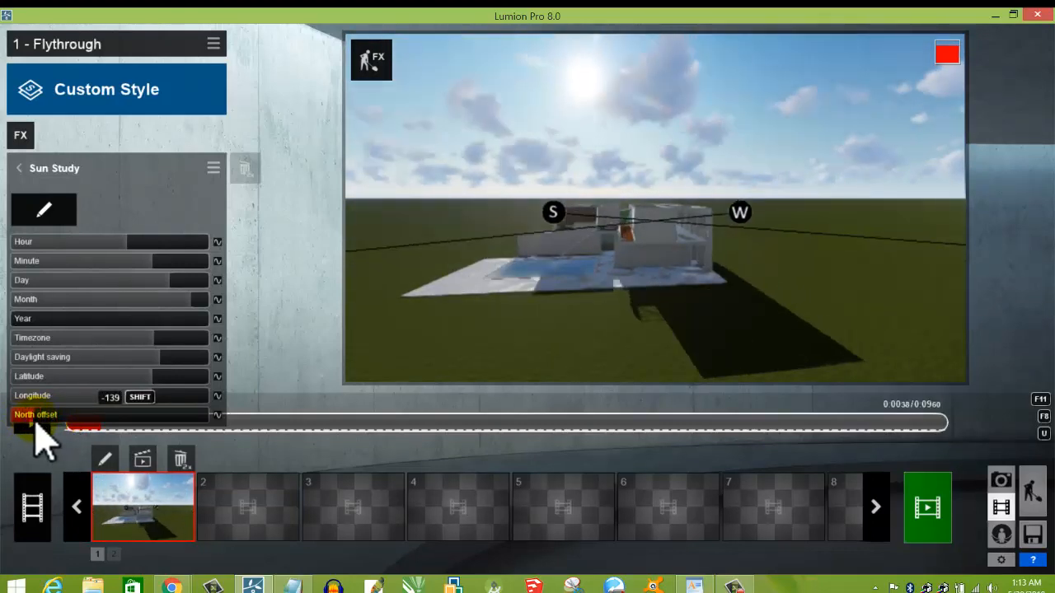